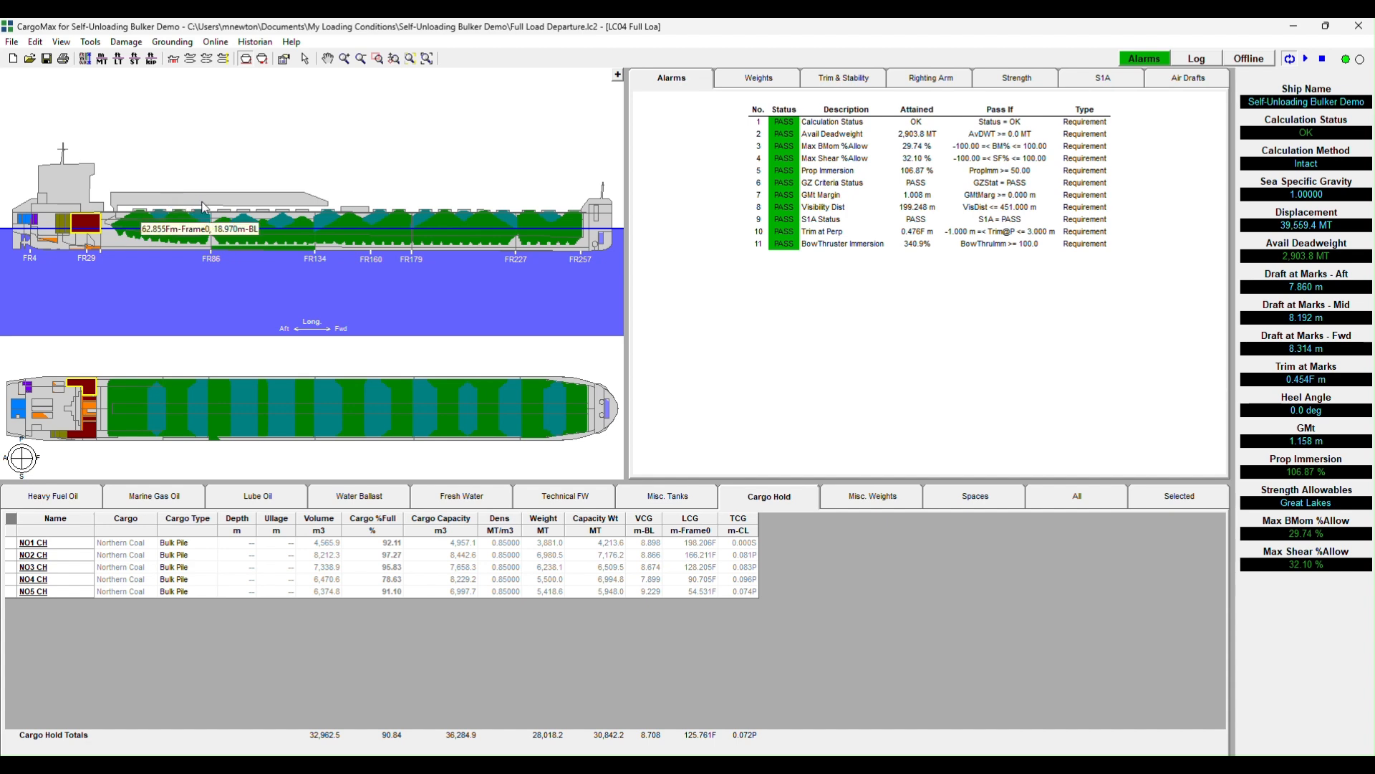
- Examine the cargo, cargo type, ullage, fill percentage and capacity entries for the holds in the Cargo Hold table
click(245, 204)
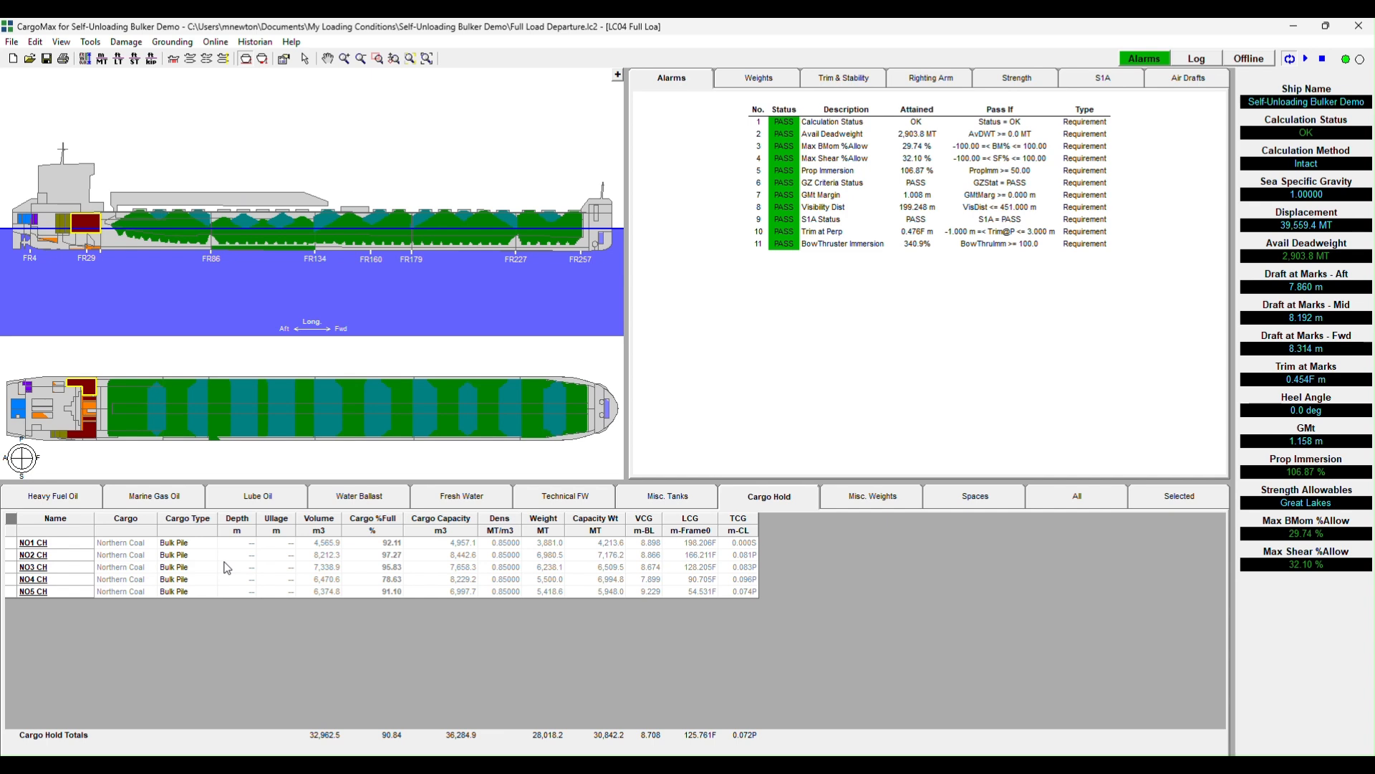
click(133, 565)
click(131, 567)
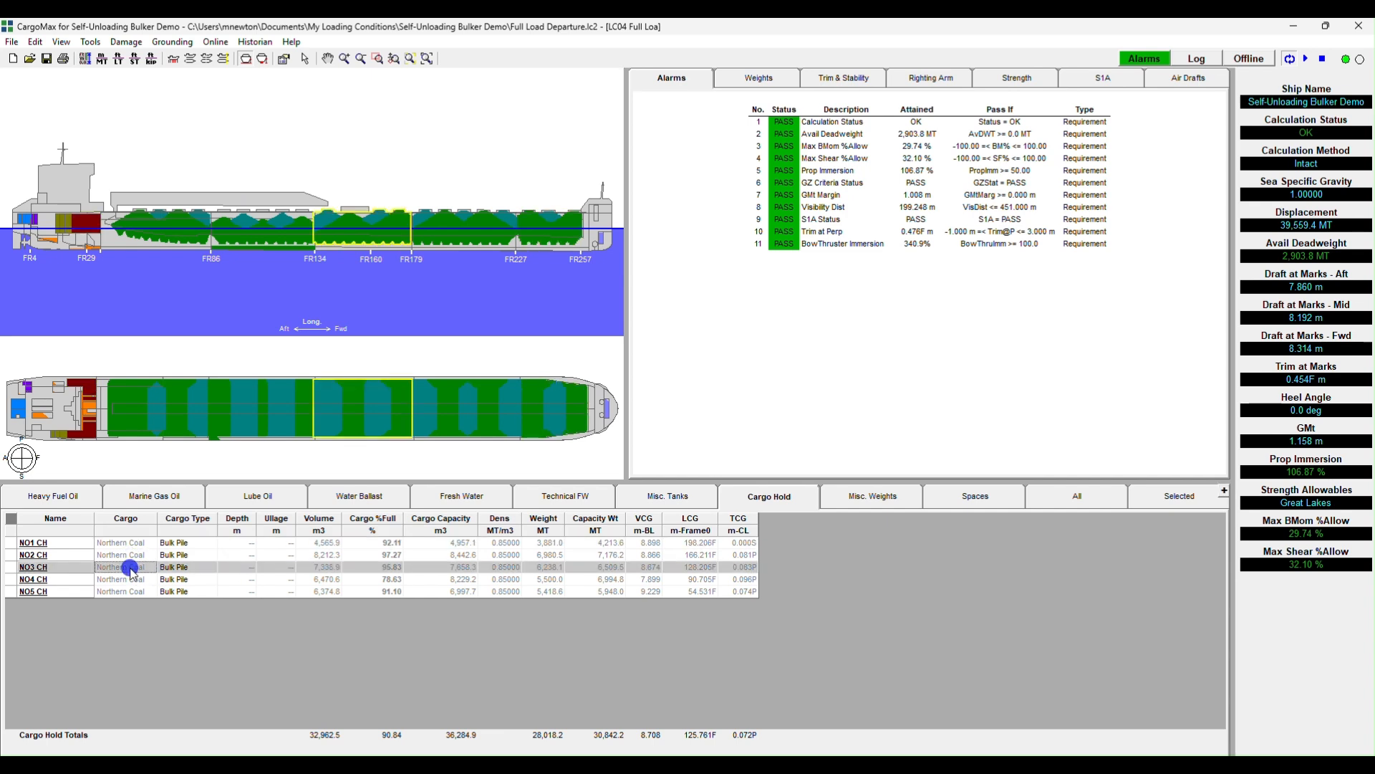
click(210, 545)
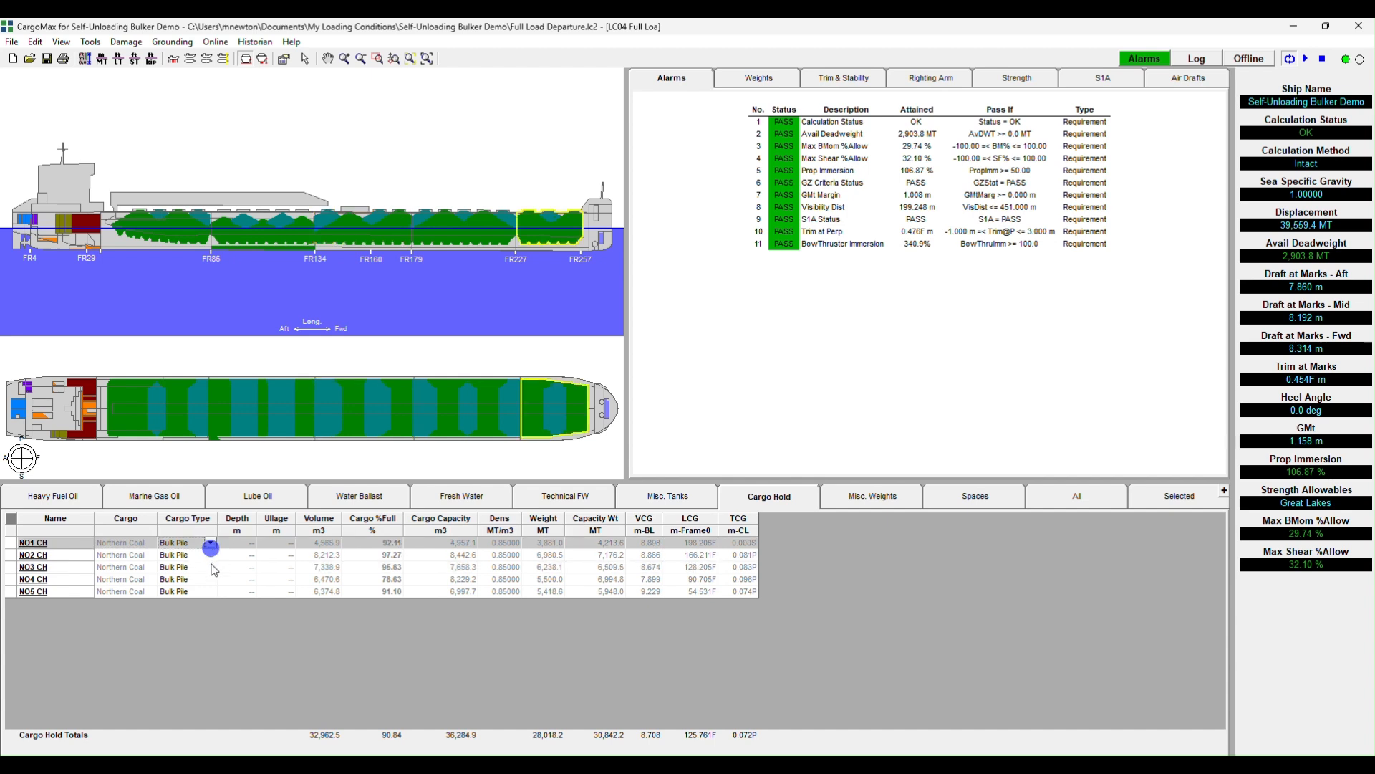
click(211, 567)
click(286, 567)
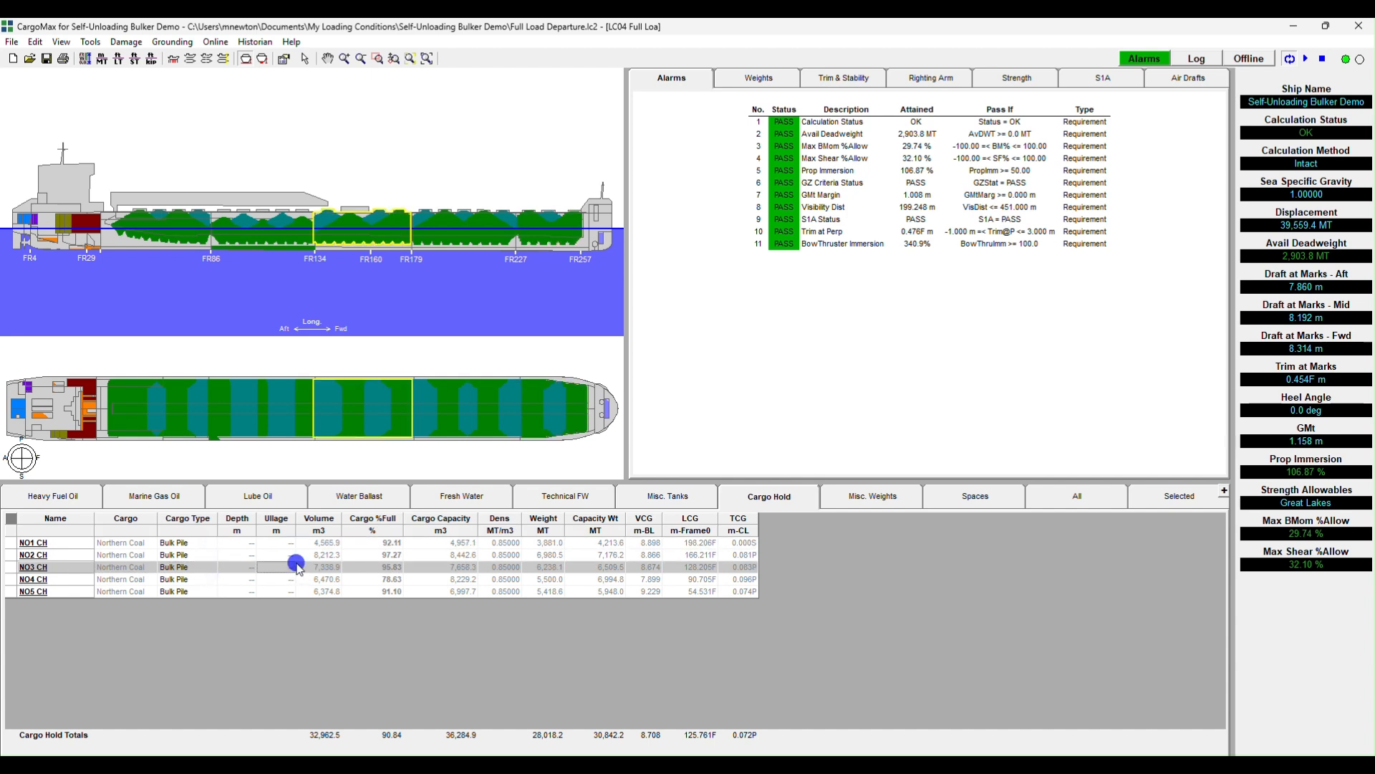
click(352, 570)
click(469, 568)
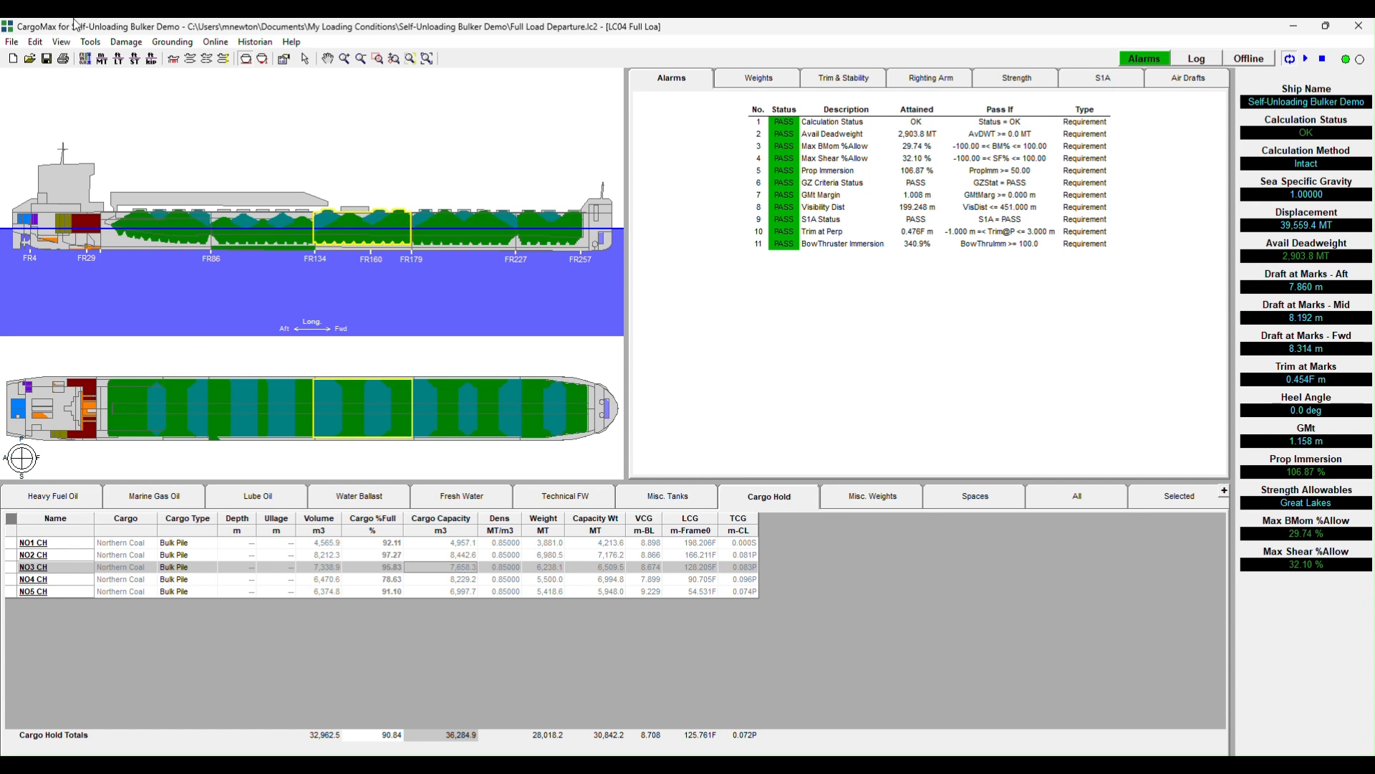
- Open the detailed bulk pile sequence for the cargo holds and show hold NO4 CH by itself
click(91, 42)
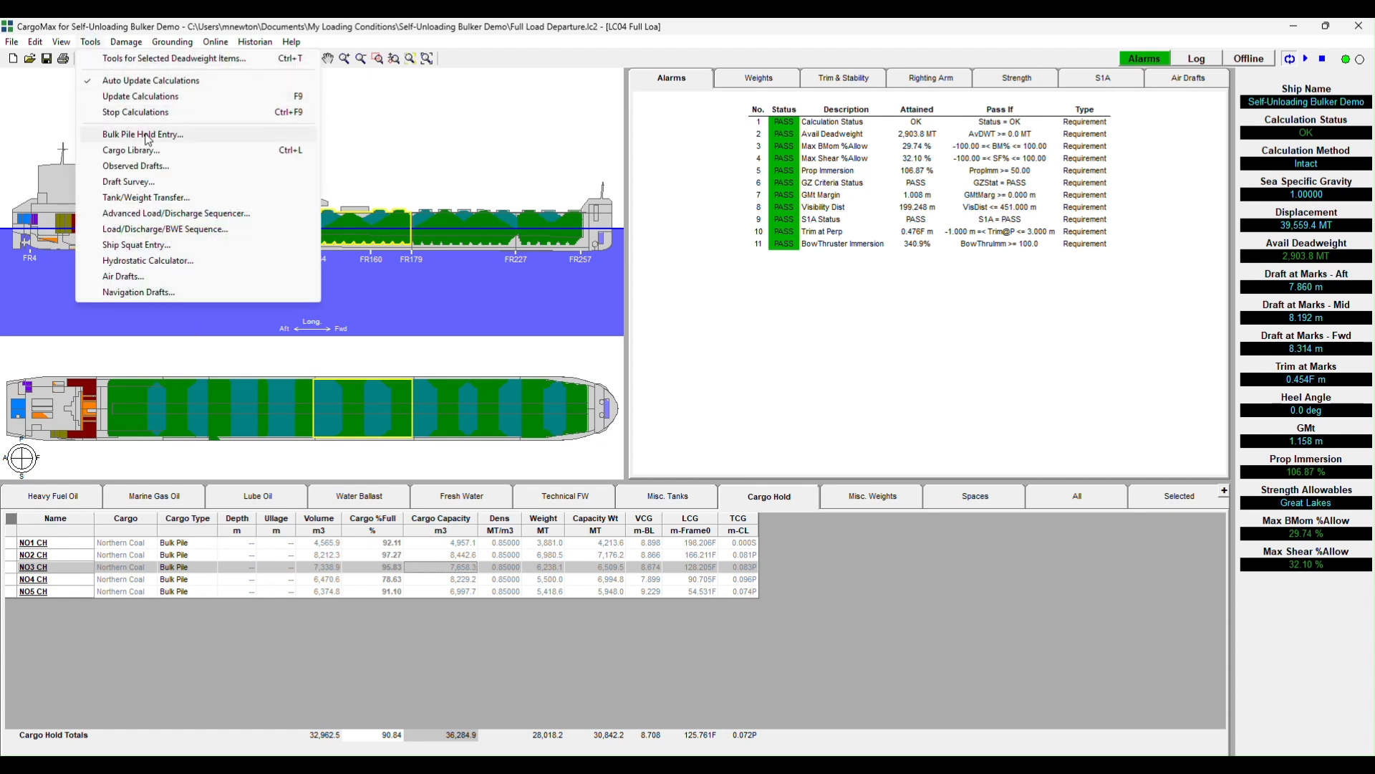
click(187, 555)
click(188, 555)
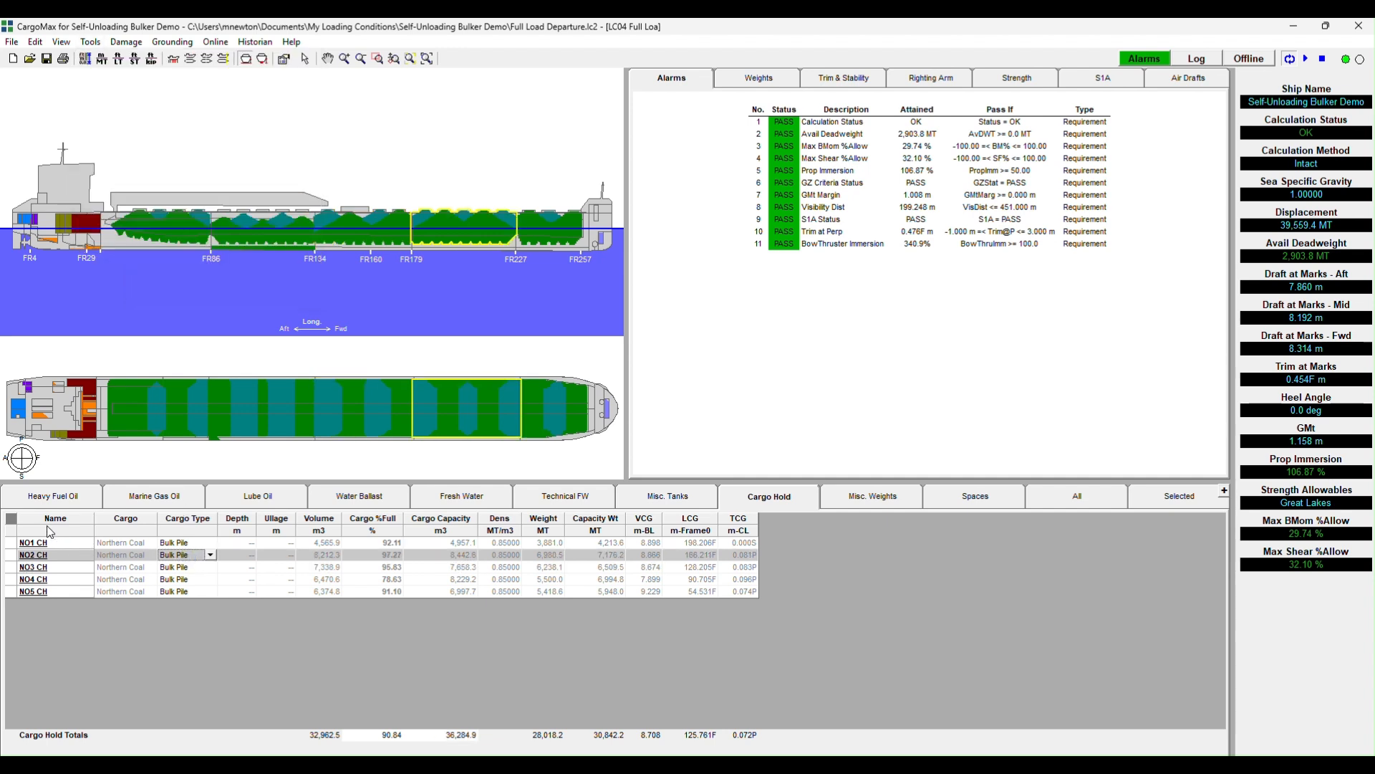
click(36, 578)
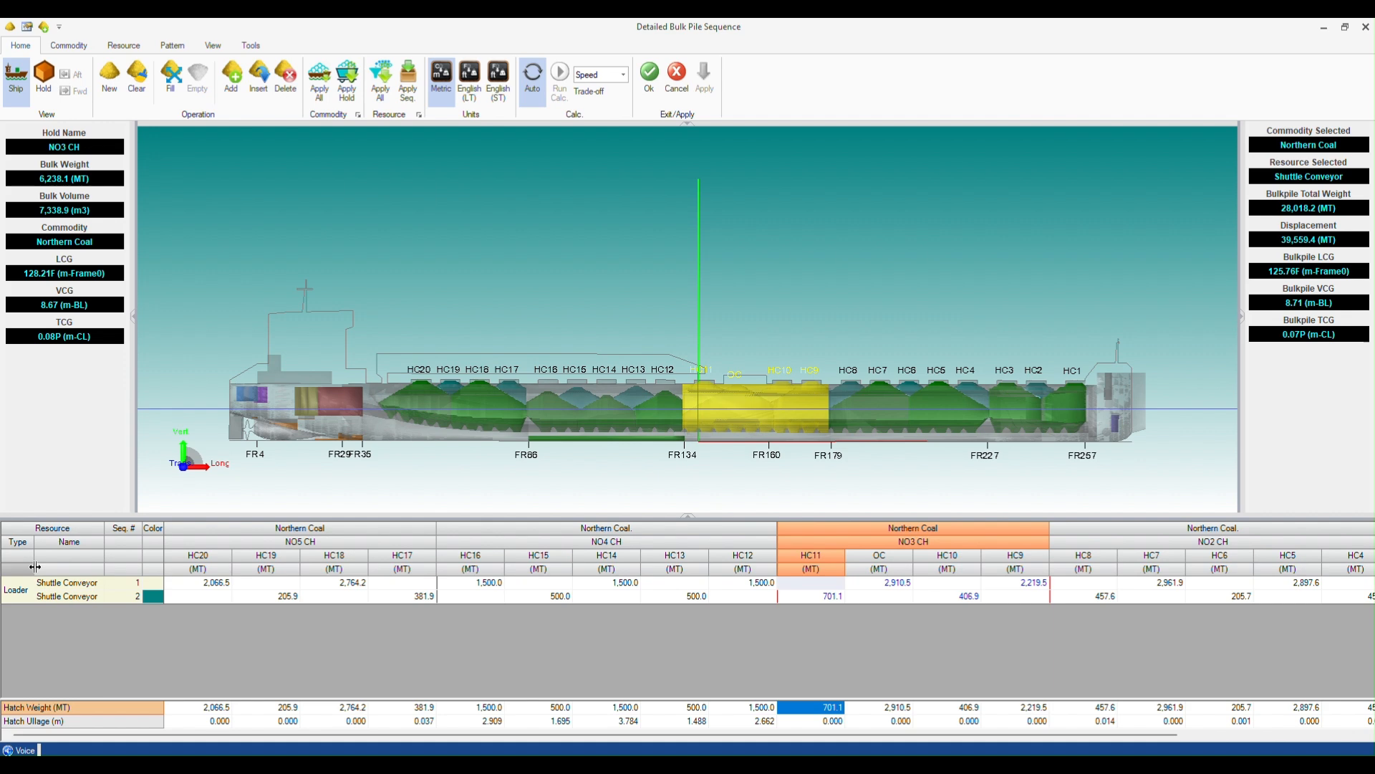
click(44, 76)
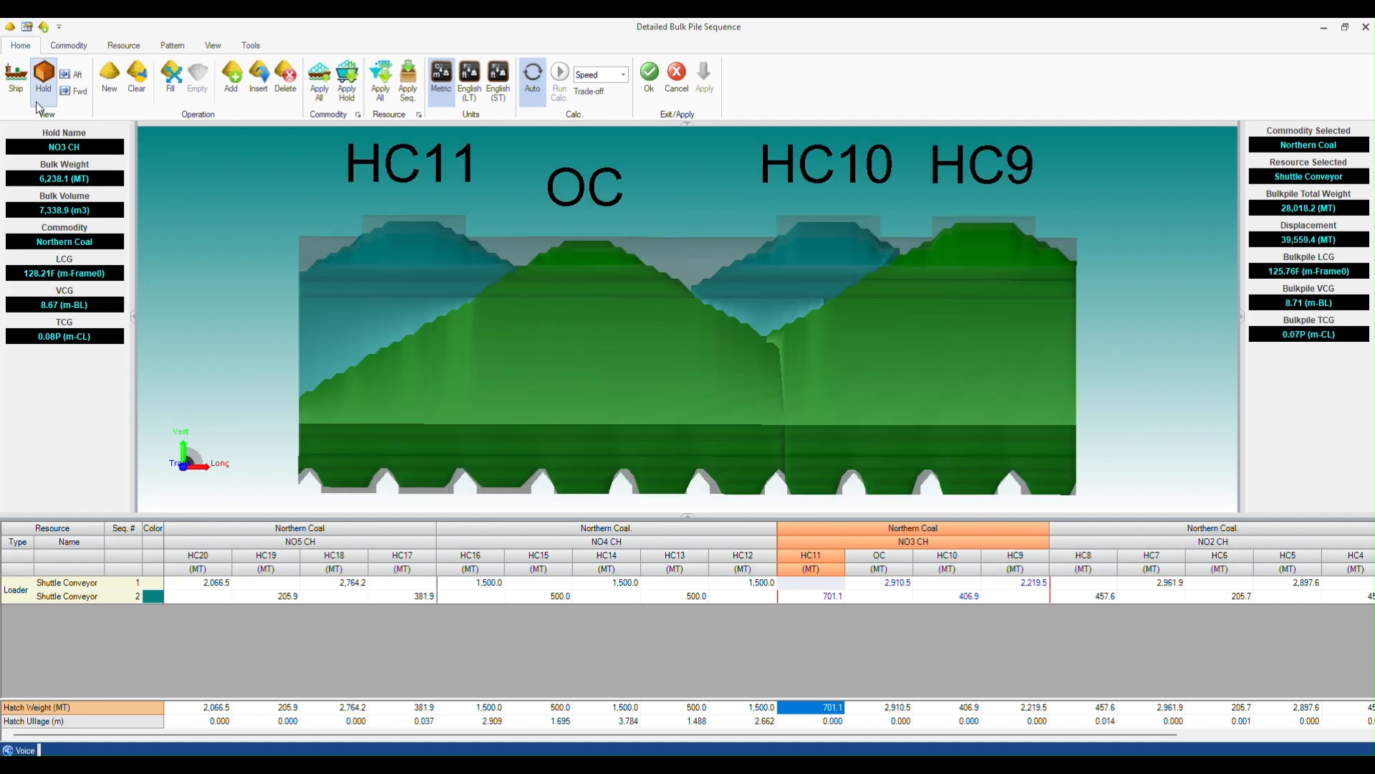
click(566, 596)
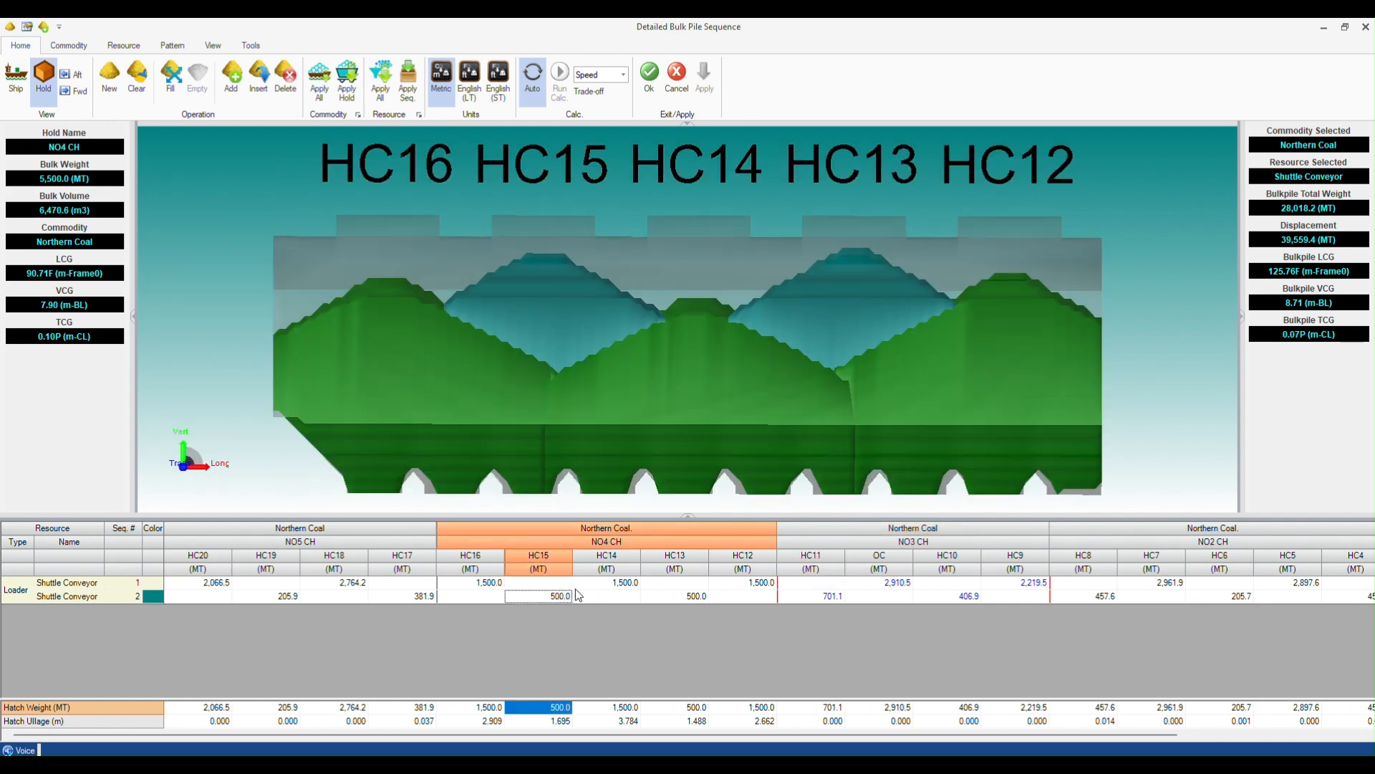
- Examine the weights loaded through hatches HC16 to HC12 of hold NO4 CH in both loading sequences
click(548, 528)
click(657, 527)
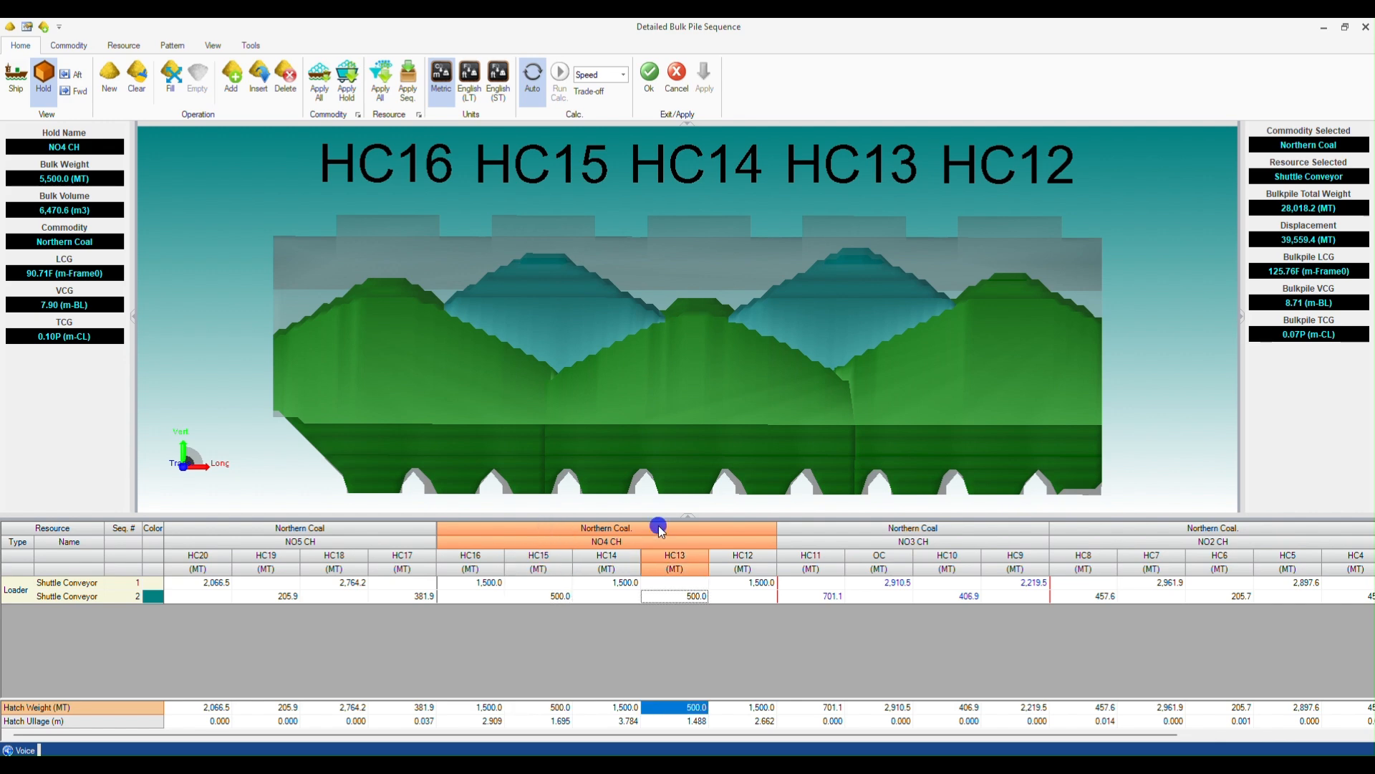
click(475, 587)
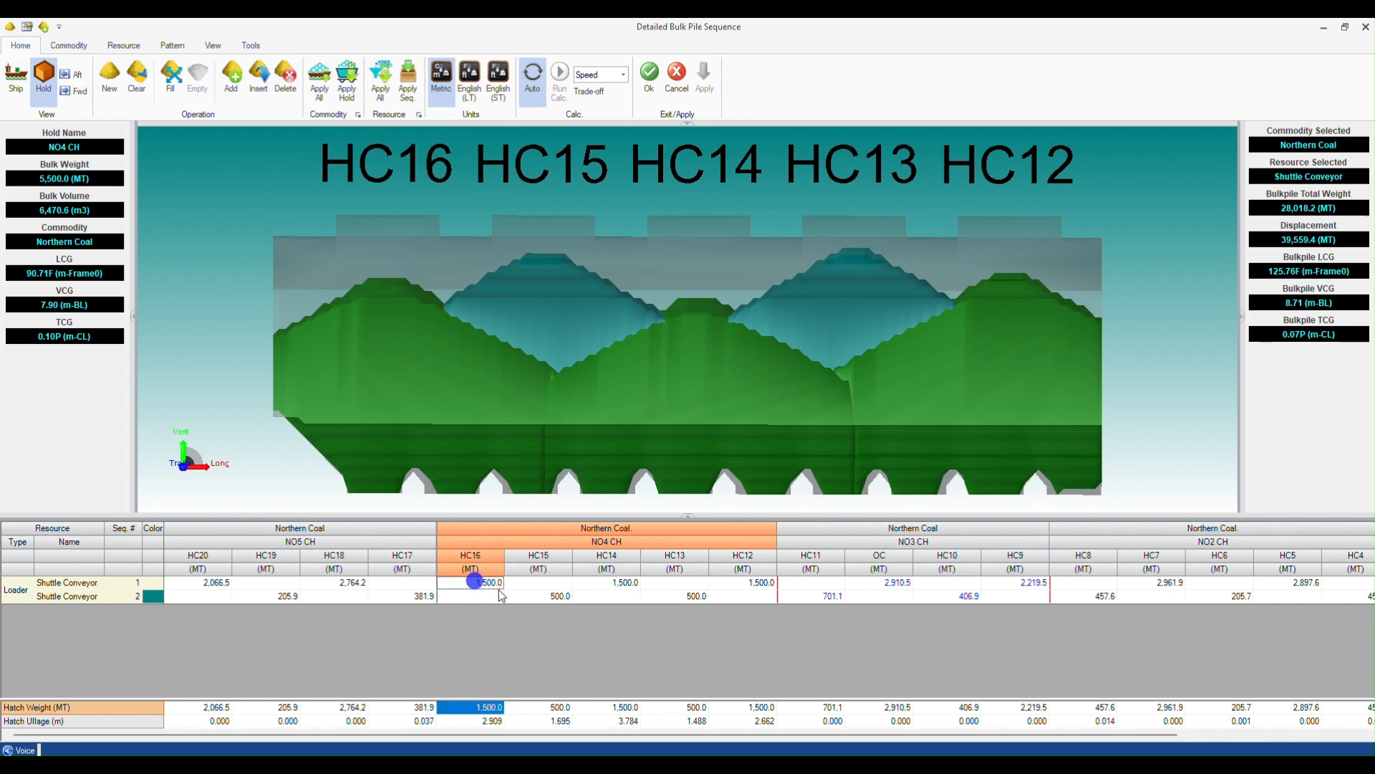
click(544, 590)
click(606, 579)
click(701, 595)
click(750, 579)
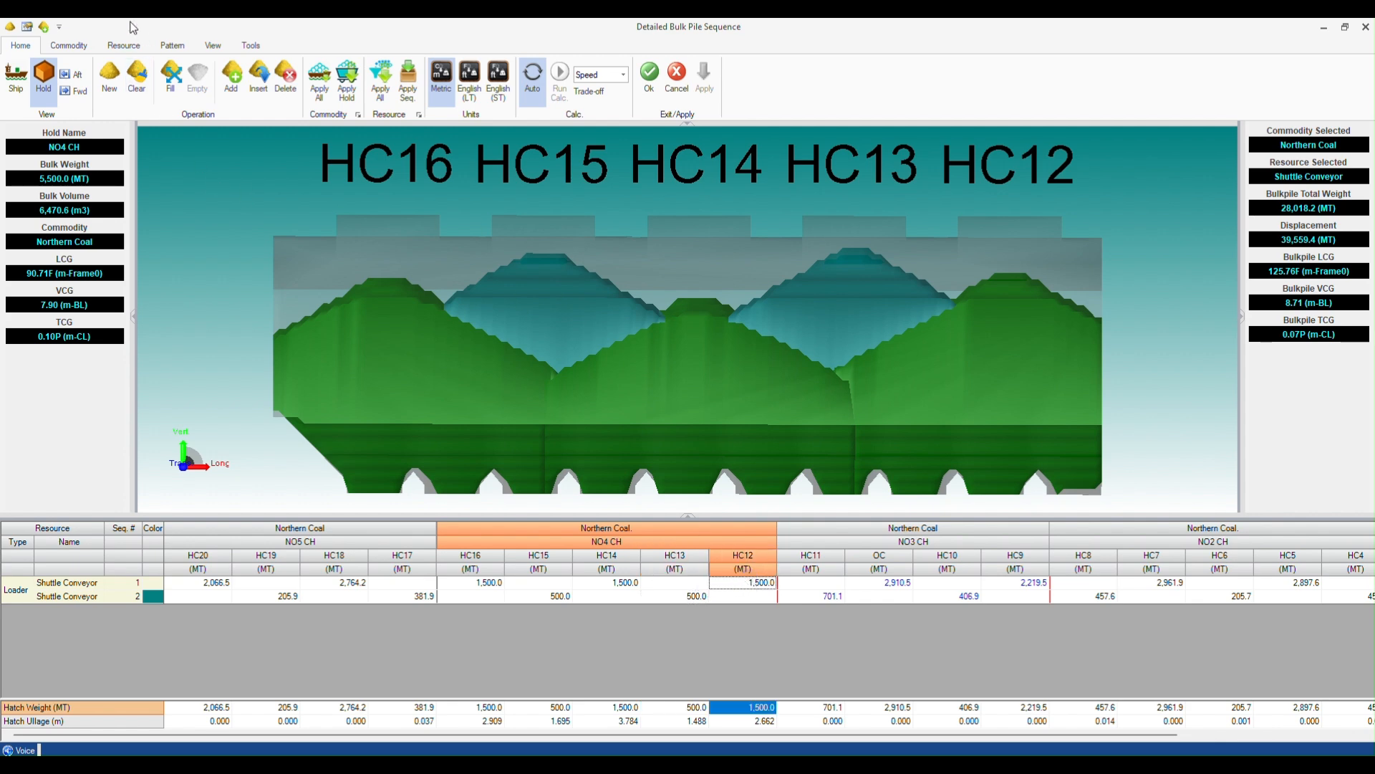
- Review the density, stow factor, angle of repose and permeability settings of the Northern Coal commodity
click(64, 48)
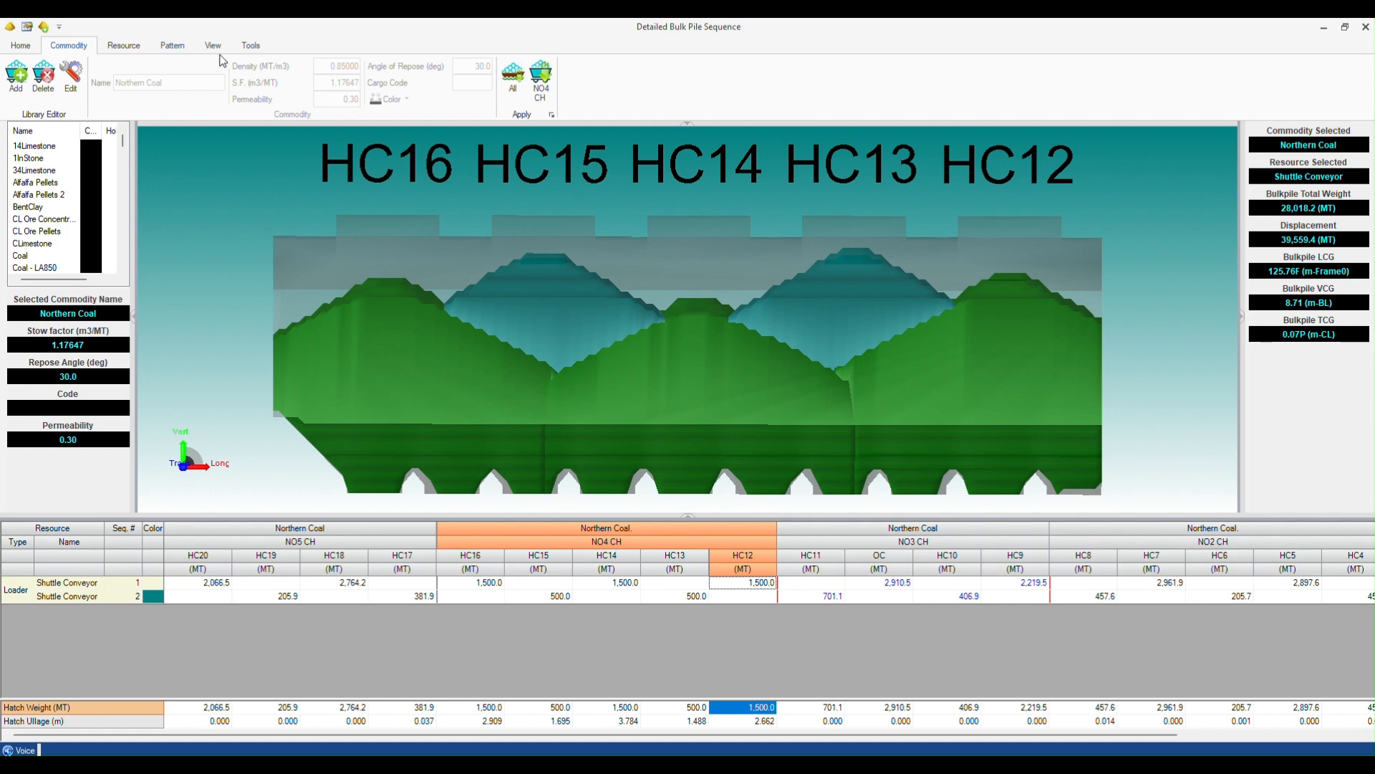
click(329, 55)
click(348, 55)
- Review the Shuttle Conveyor resource's loader width, movement direction and distance, centre offset and rate settings
click(123, 50)
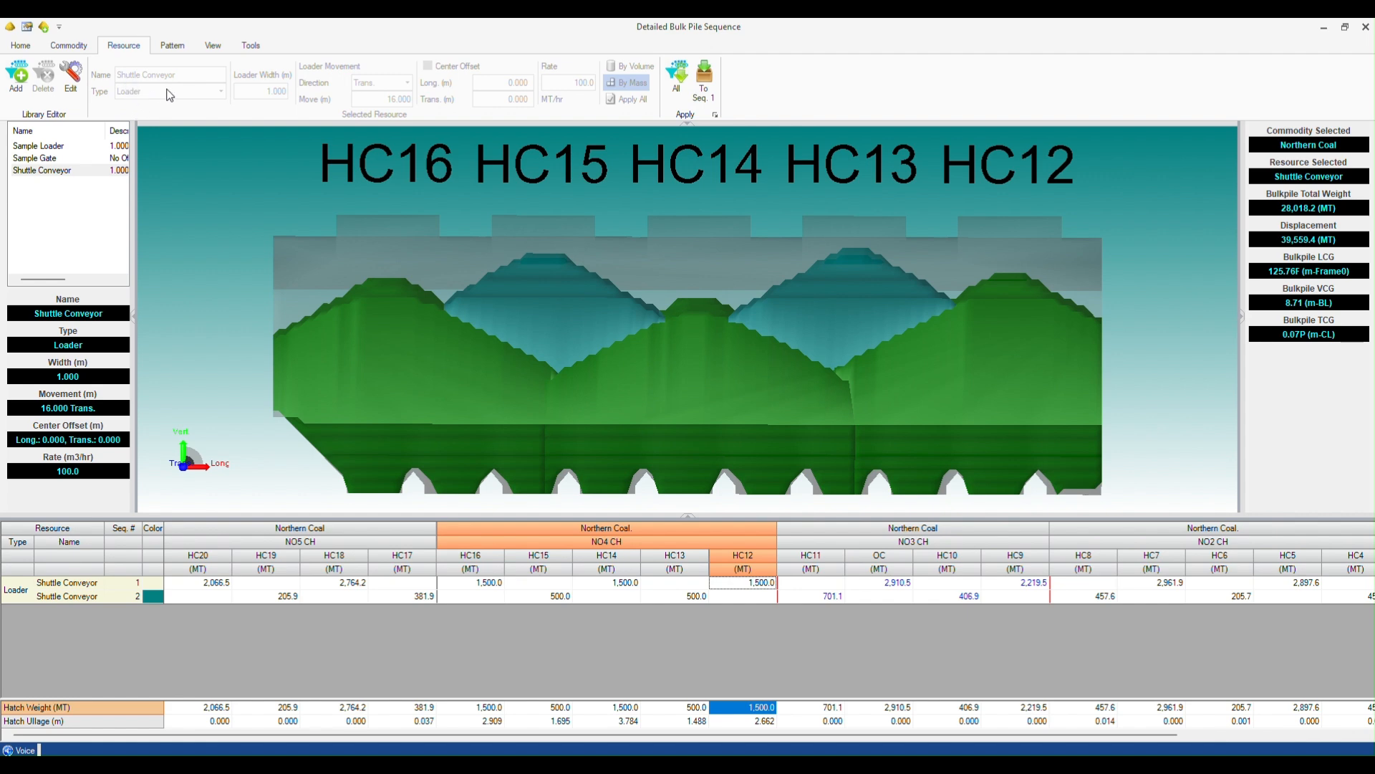
click(266, 99)
click(395, 95)
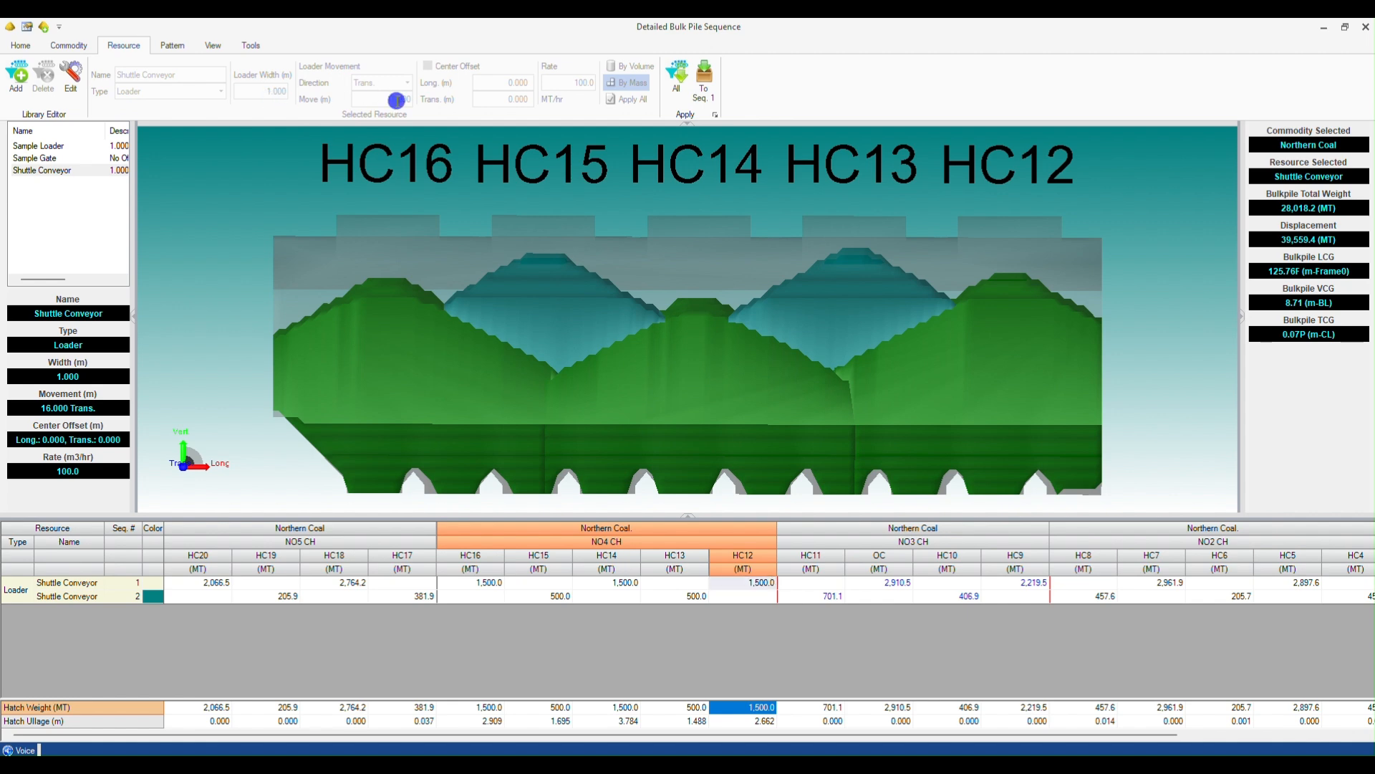
click(393, 65)
double_click(397, 100)
- Compare the first-sequence piles at HC16, HC14 and HC12 with the second-sequence piles at HC15 and HC13
click(492, 583)
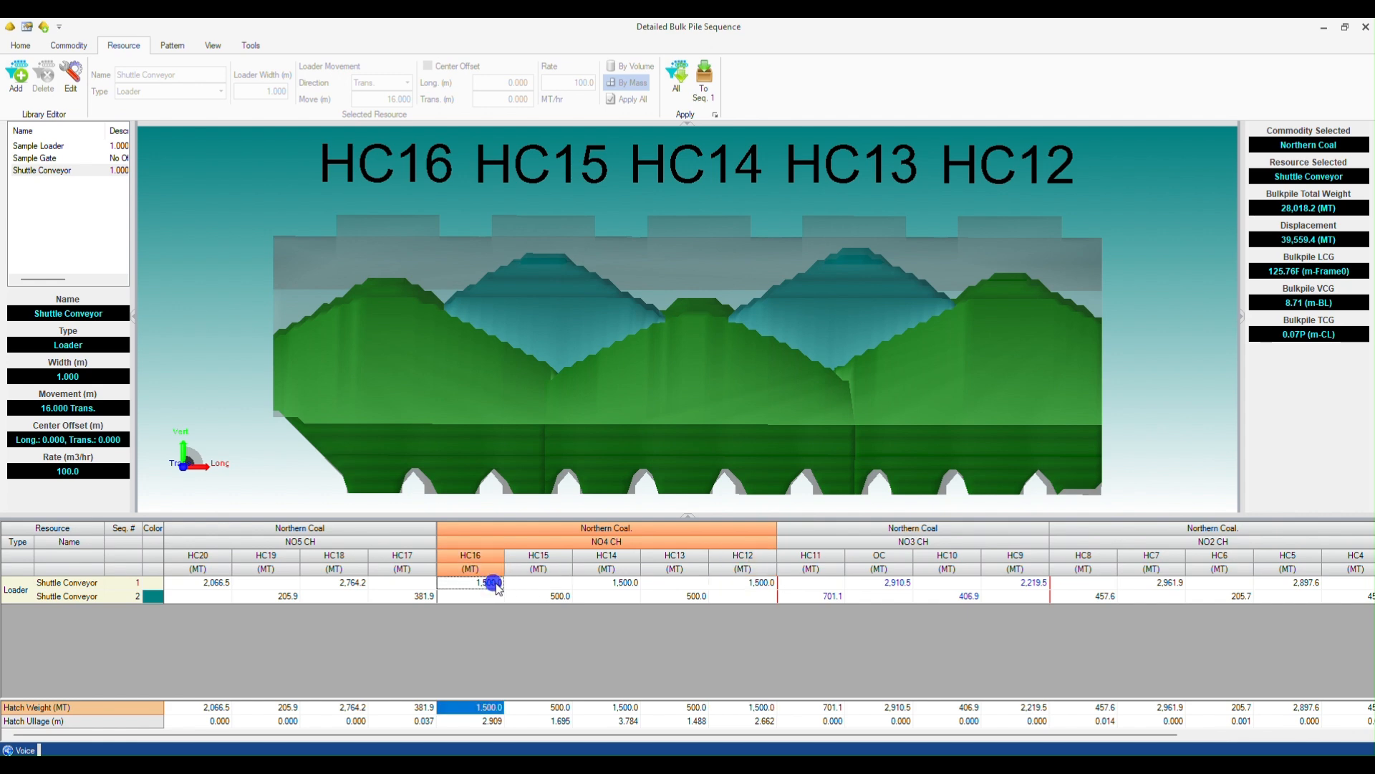
click(634, 592)
click(756, 584)
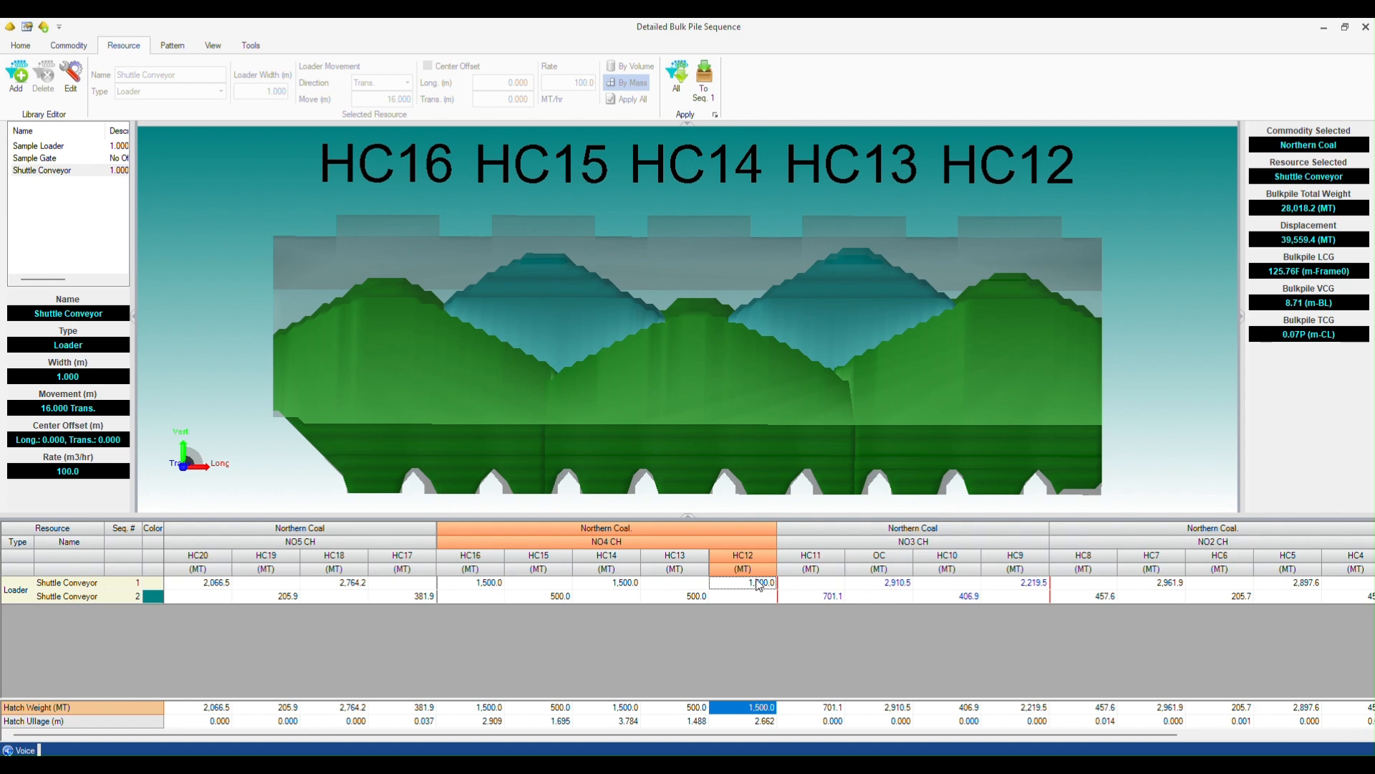
click(1001, 283)
click(552, 596)
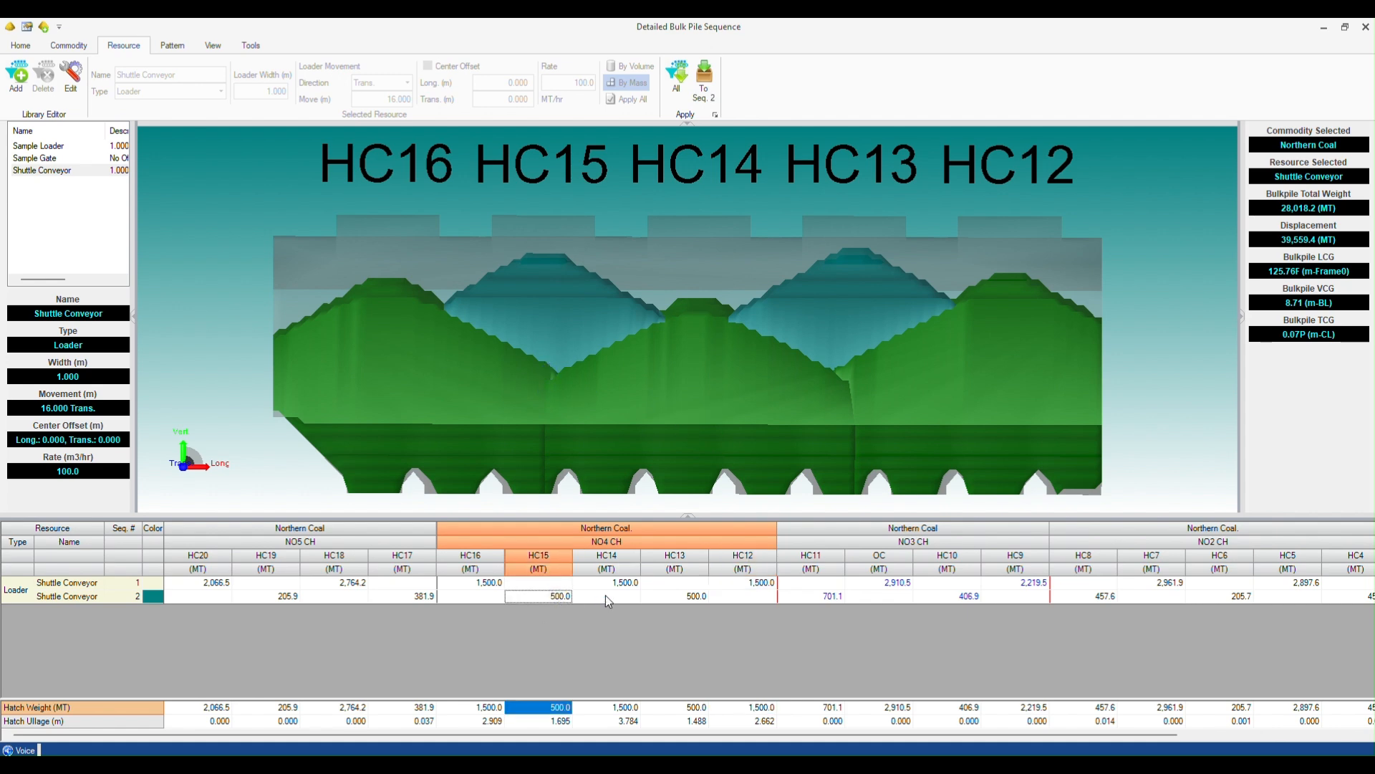
click(677, 597)
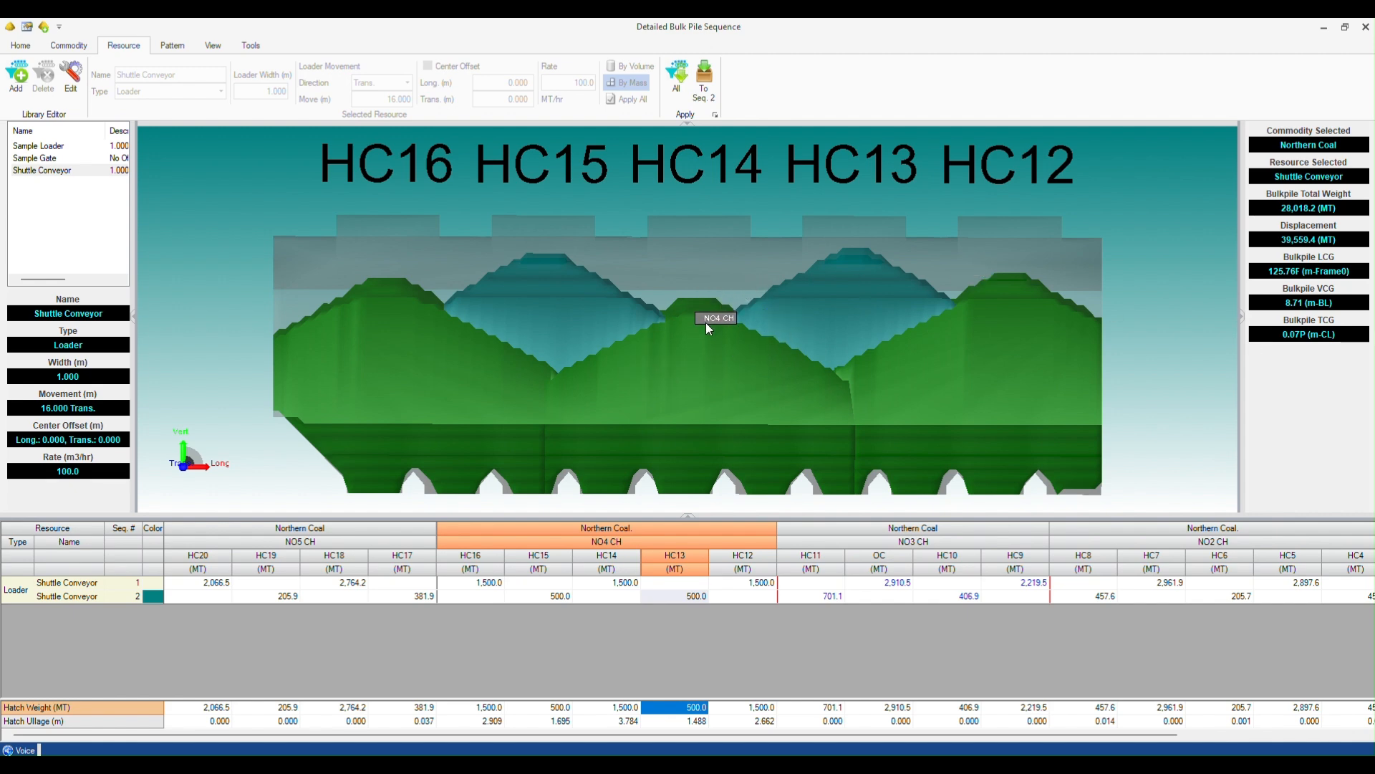
- Examine the shape of the NO4 CH cargo piles in 3D from an elevated oblique angle
drag(737, 314, 773, 292)
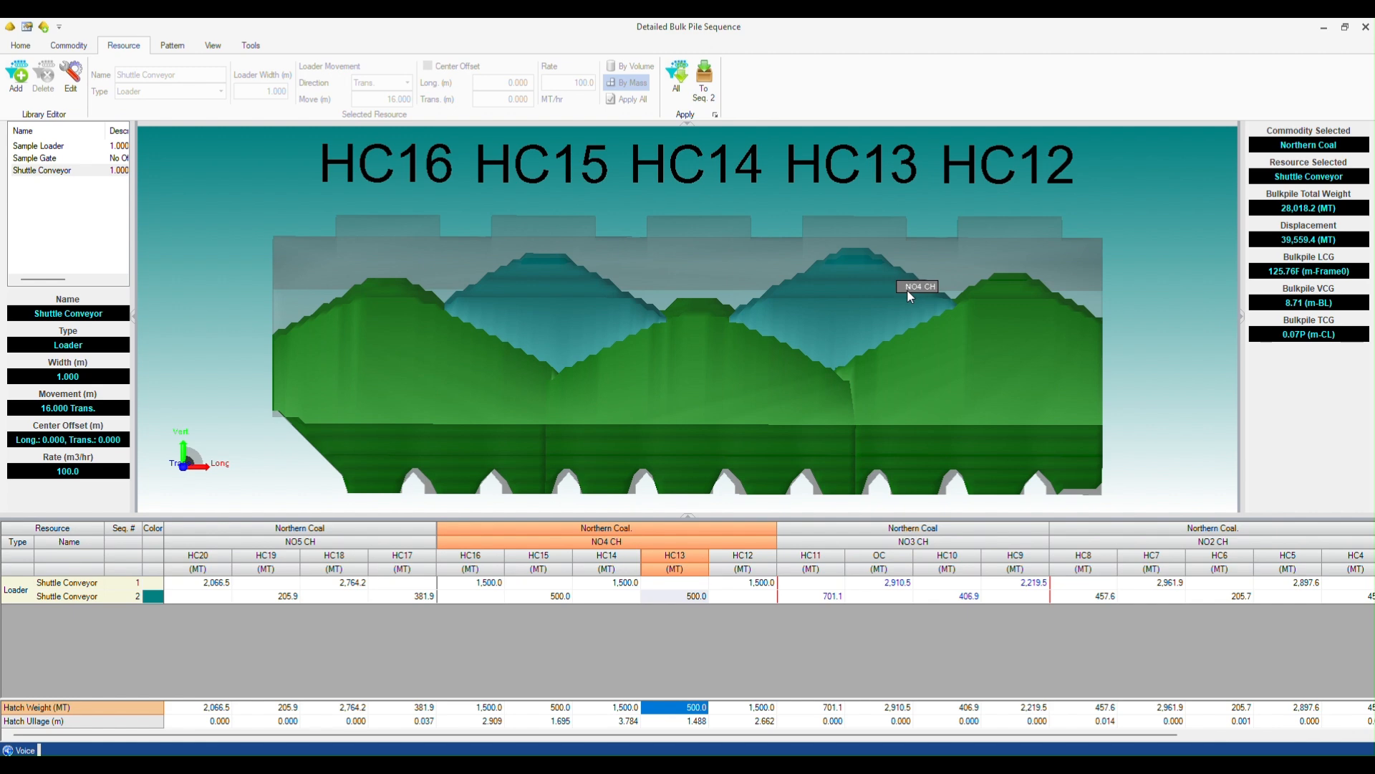
drag(649, 286, 579, 316)
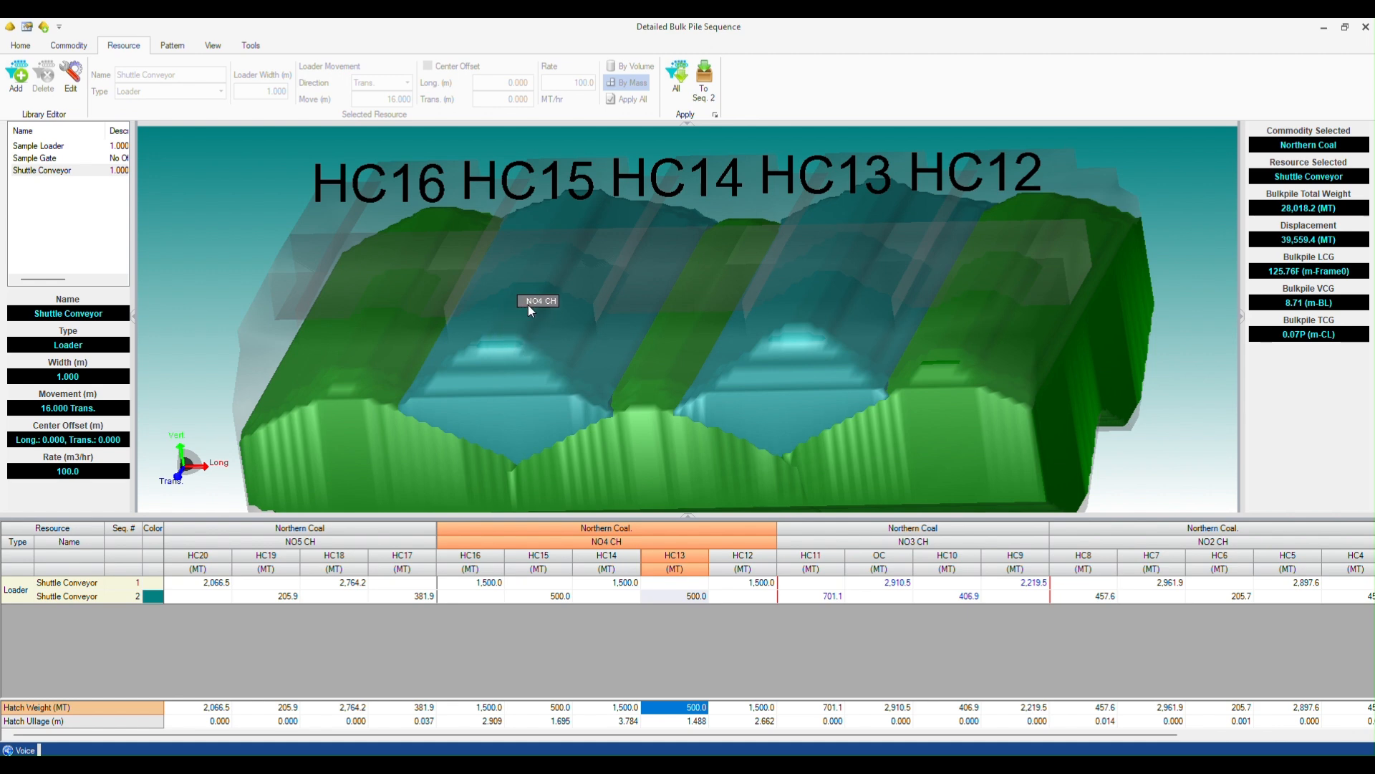
drag(509, 351, 585, 199)
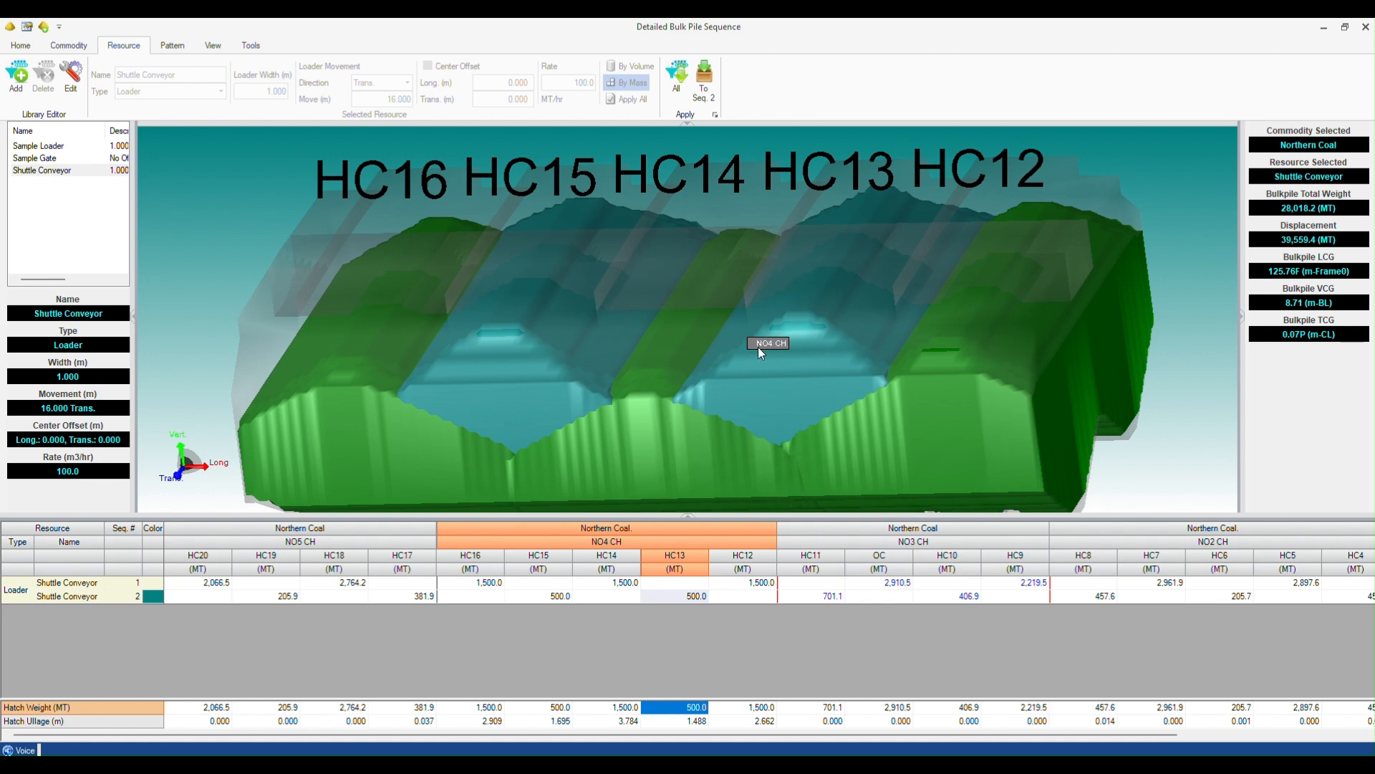
- Add a third Shuttle Conveyor sequence with 1000 MT entered for hatch HC14 of hold NO4 CH, and accept the bulk pile changes
click(20, 46)
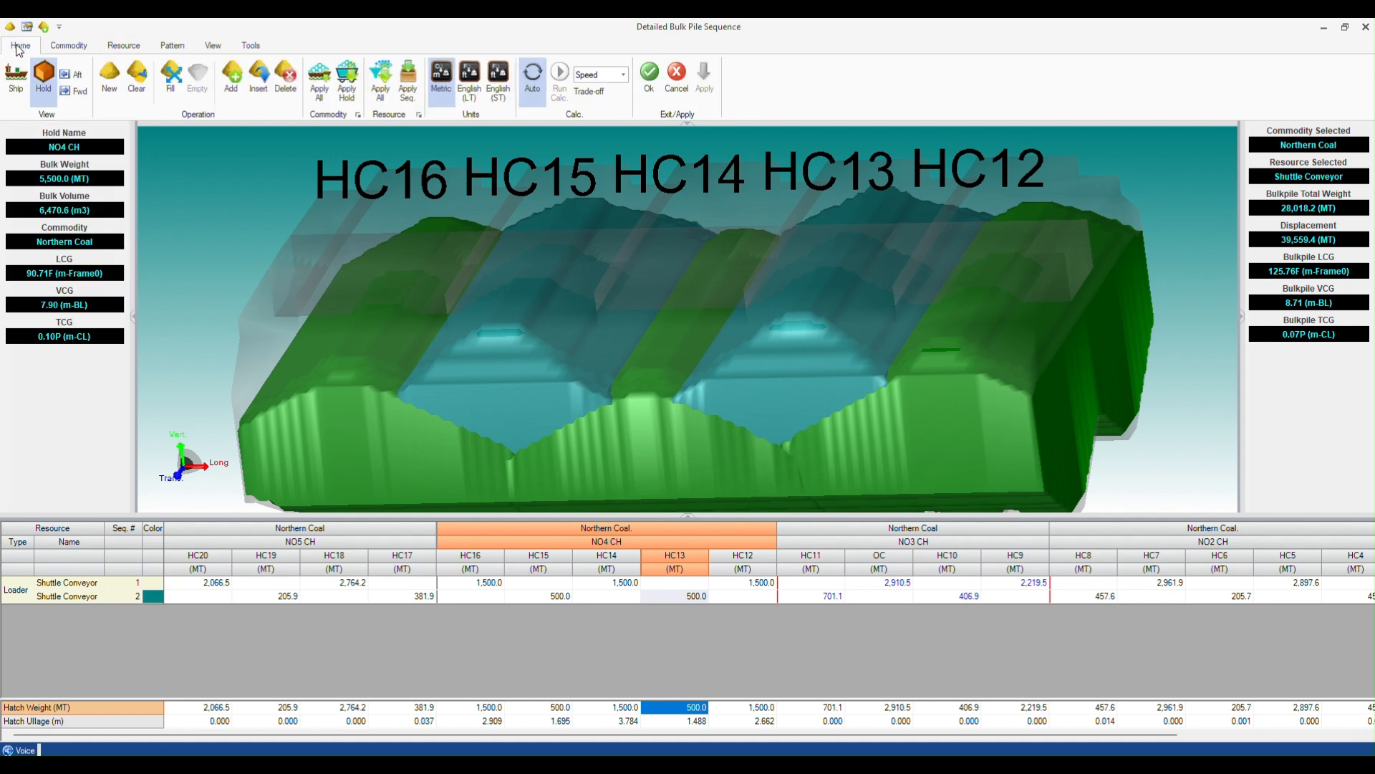
click(231, 80)
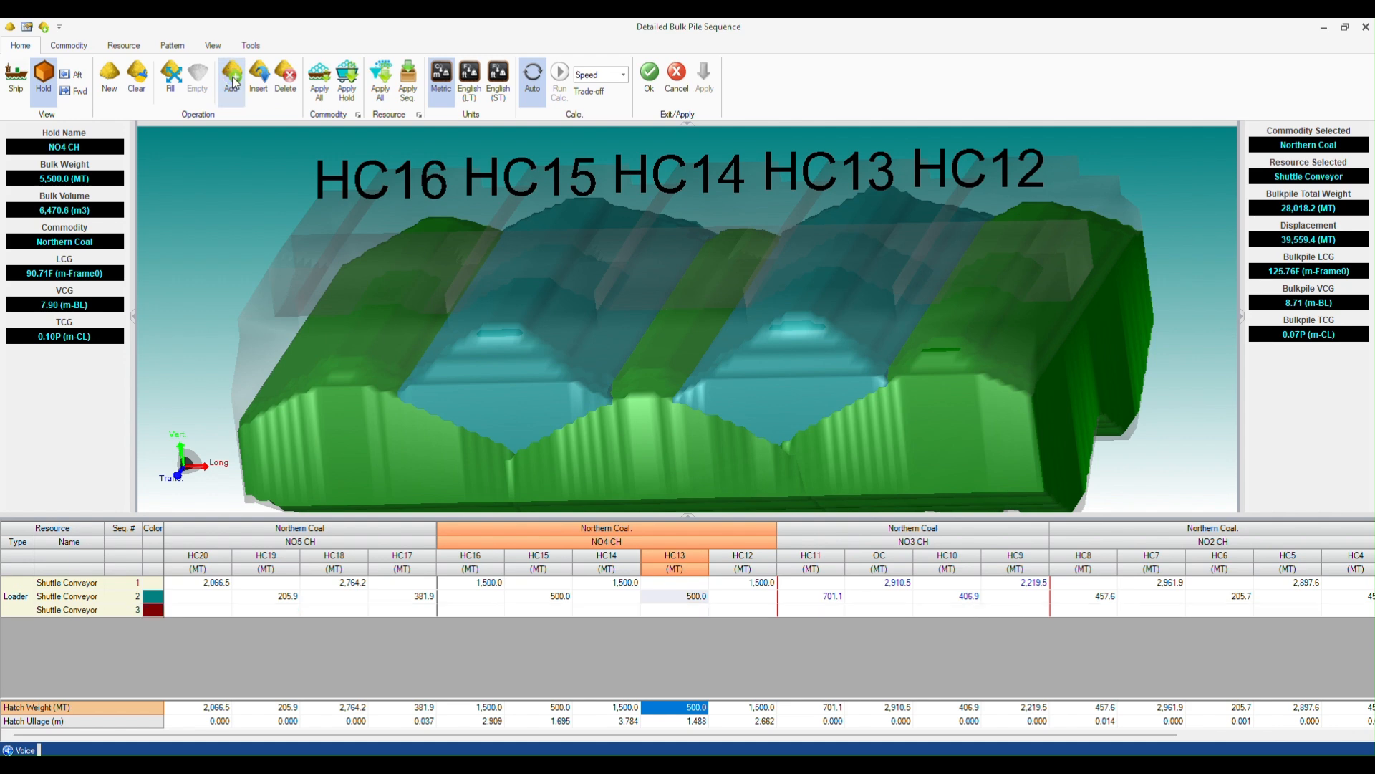
click(609, 611)
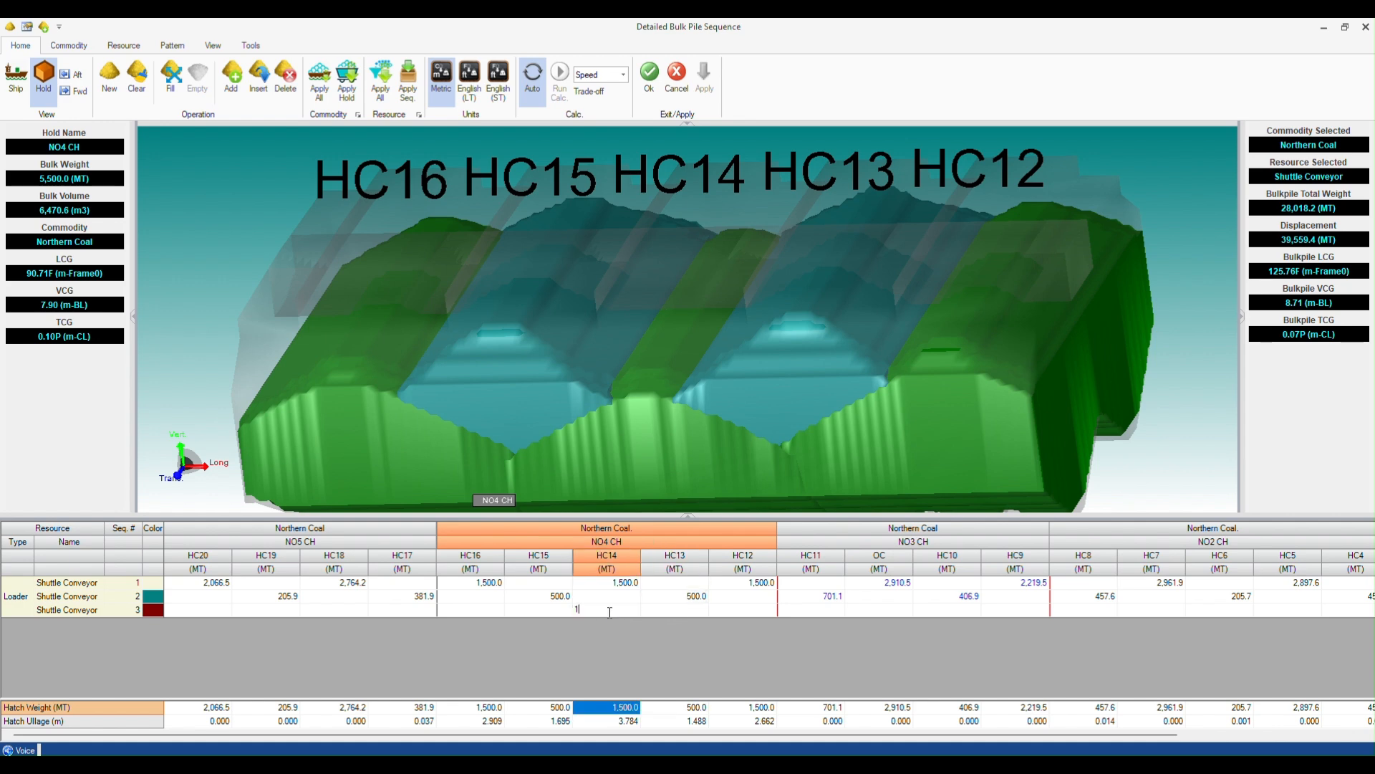
text(1000)
key(Tab)
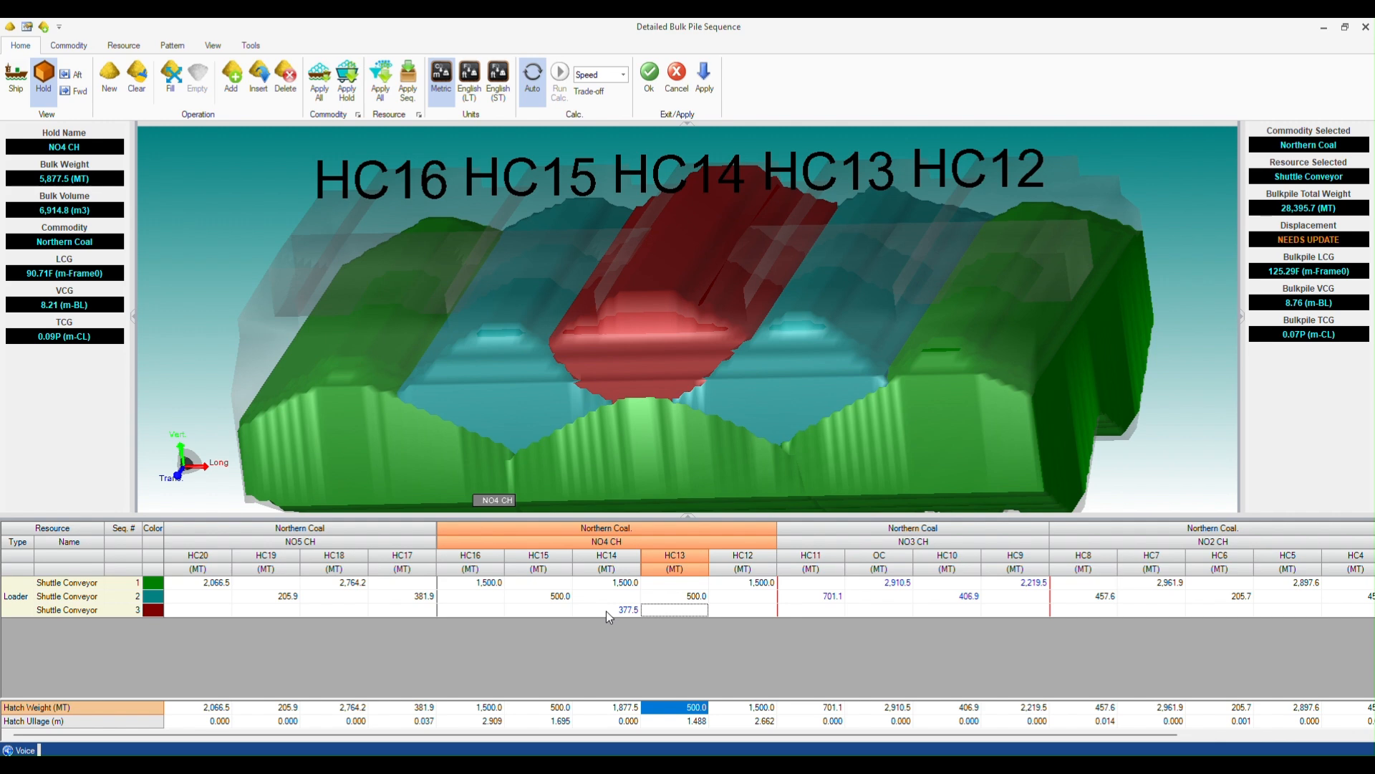
click(613, 611)
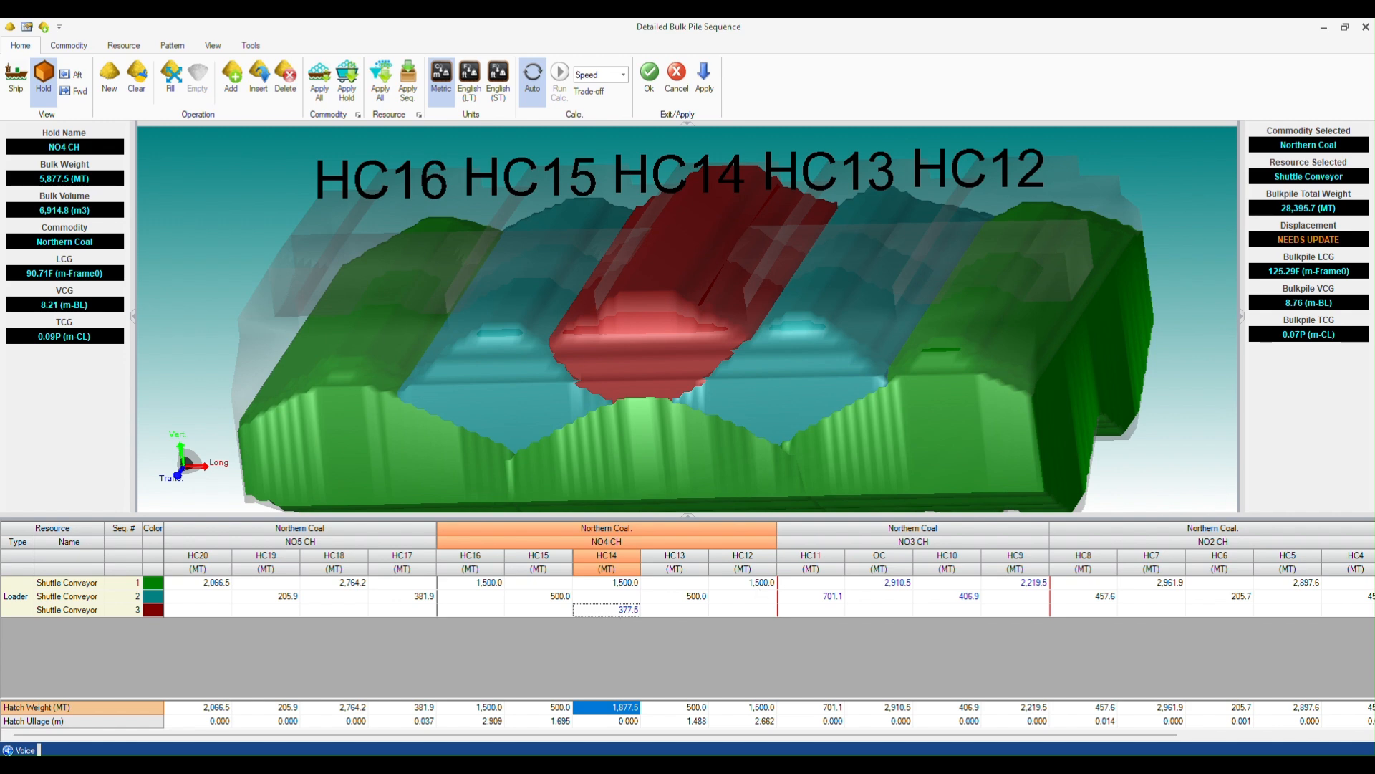
click(651, 80)
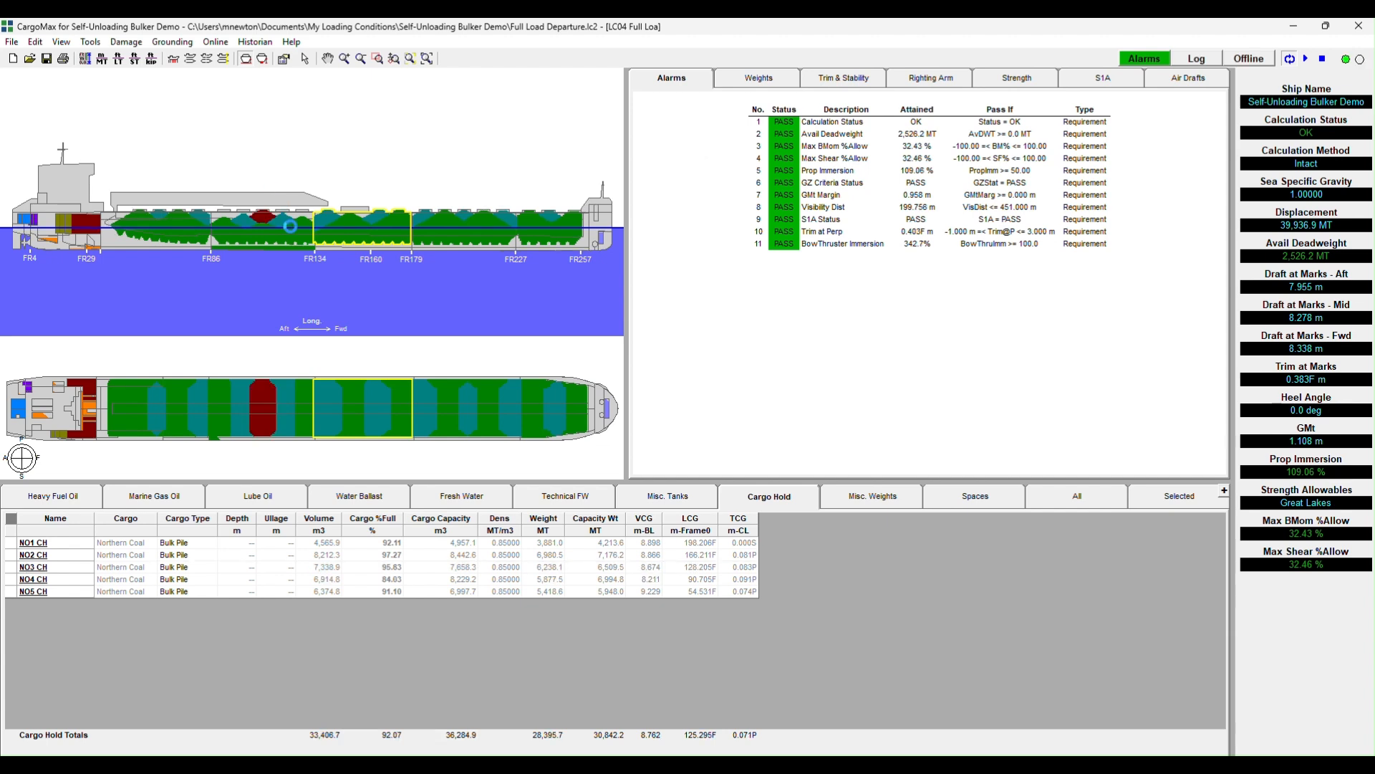
- Check the updated cargo profile and the list of alarm requirements for the loading condition
click(256, 199)
click(736, 161)
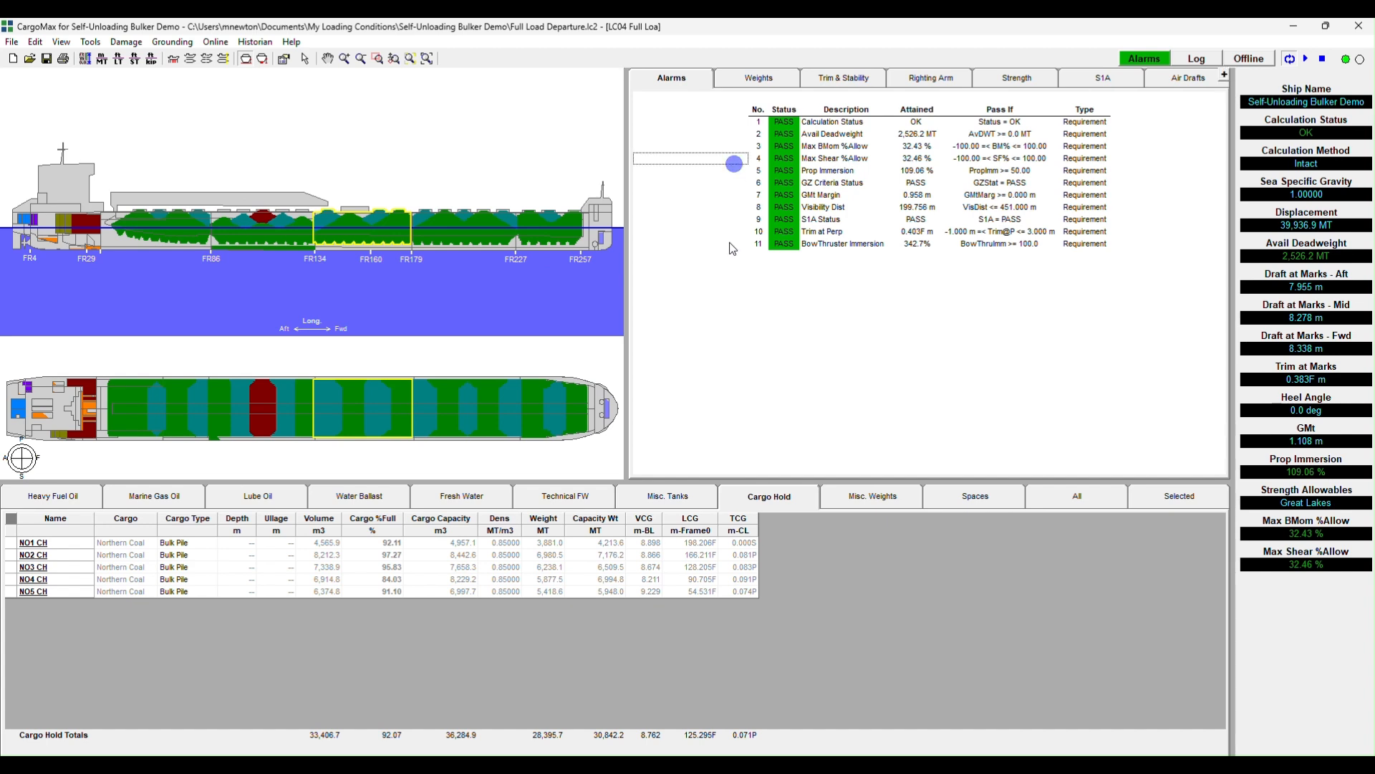
click(729, 243)
click(727, 293)
click(834, 290)
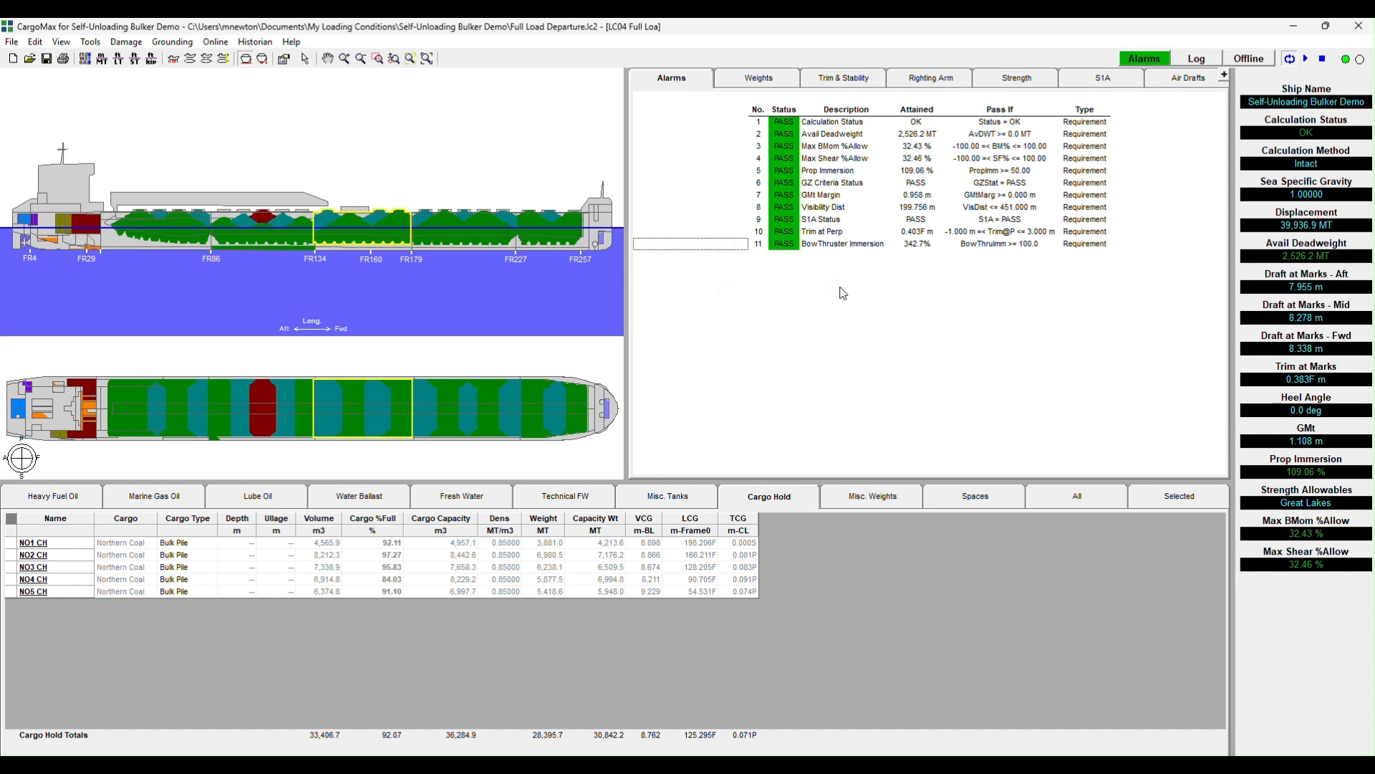